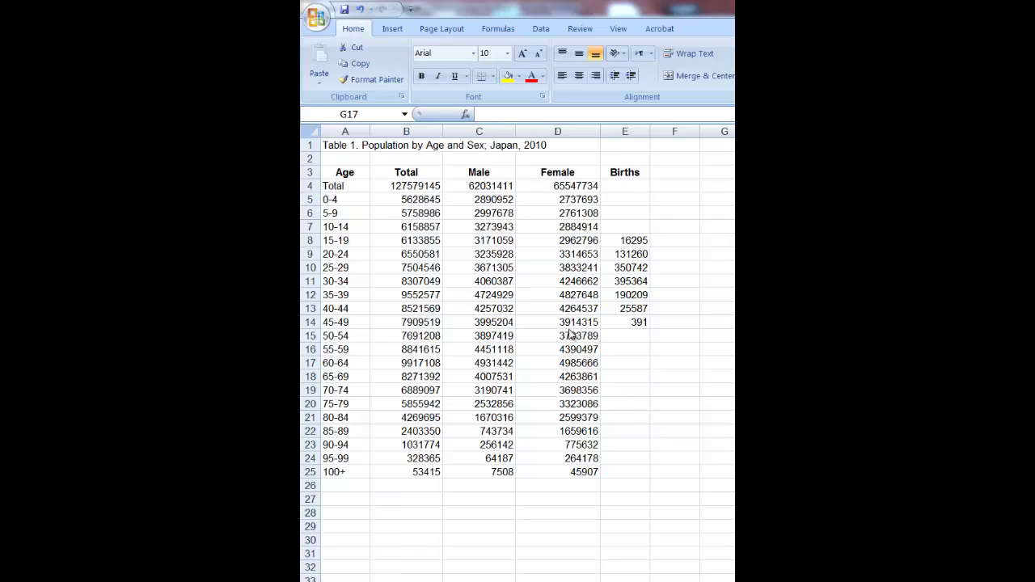
Enter =E8/D8 in F8 for the 15–19 birth rate (births ÷ female population).
{"action": "left_click", "coordinate": [684, 241]}
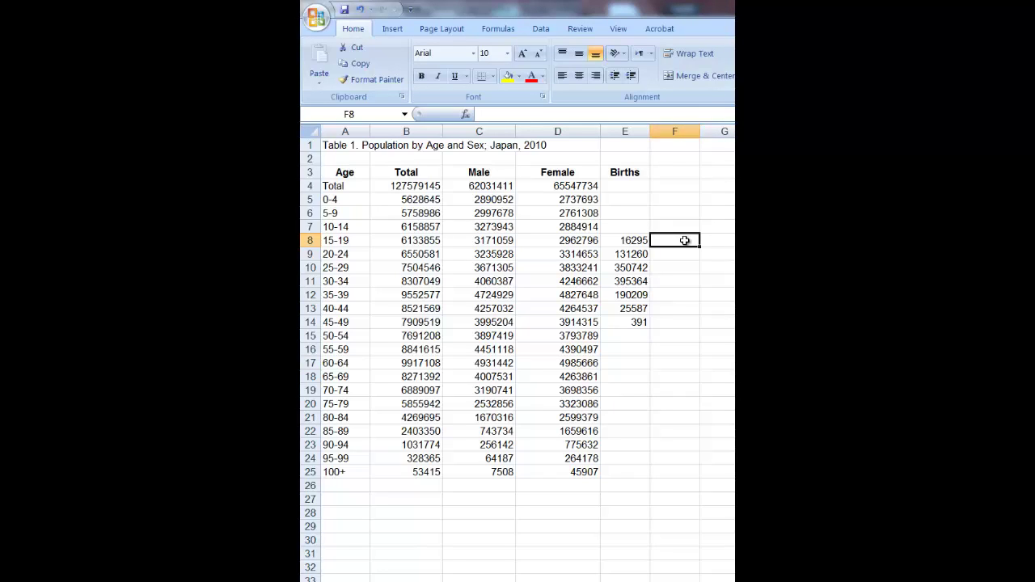
{"action": "type", "text": "="}
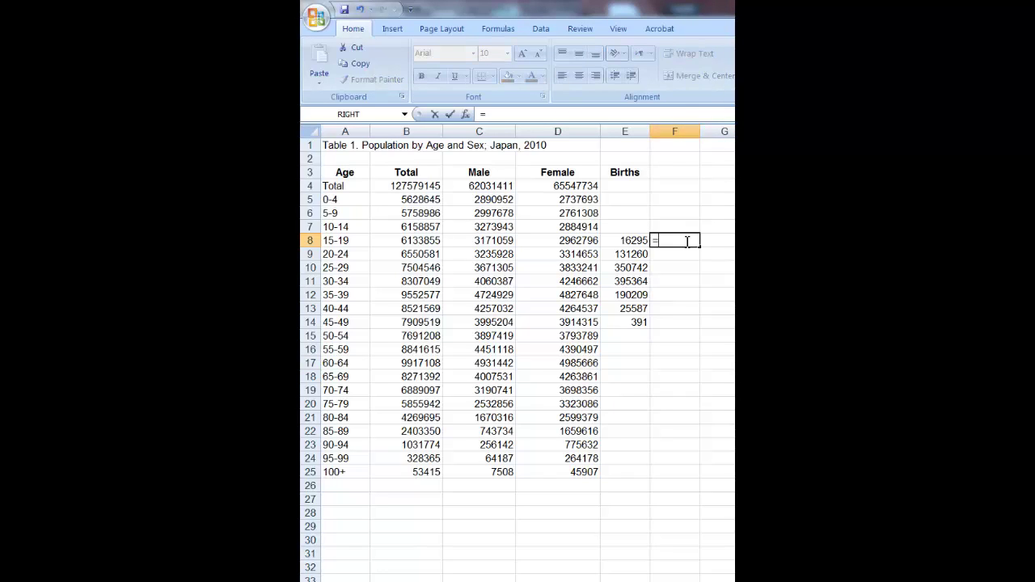
{"action": "left_click", "coordinate": [621, 240]}
{"action": "type", "text": "/"}
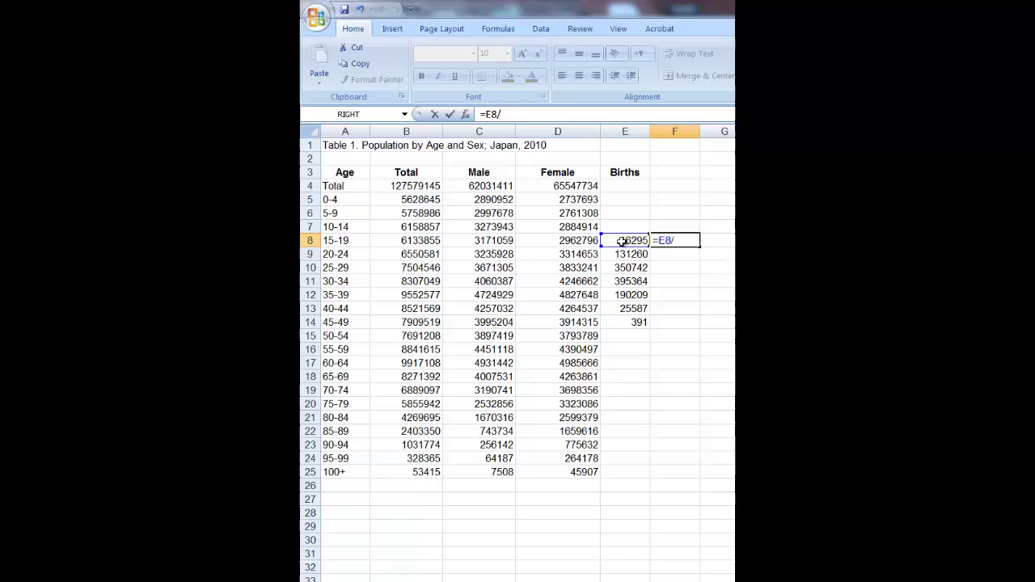
{"action": "left_click", "coordinate": [577, 240]}
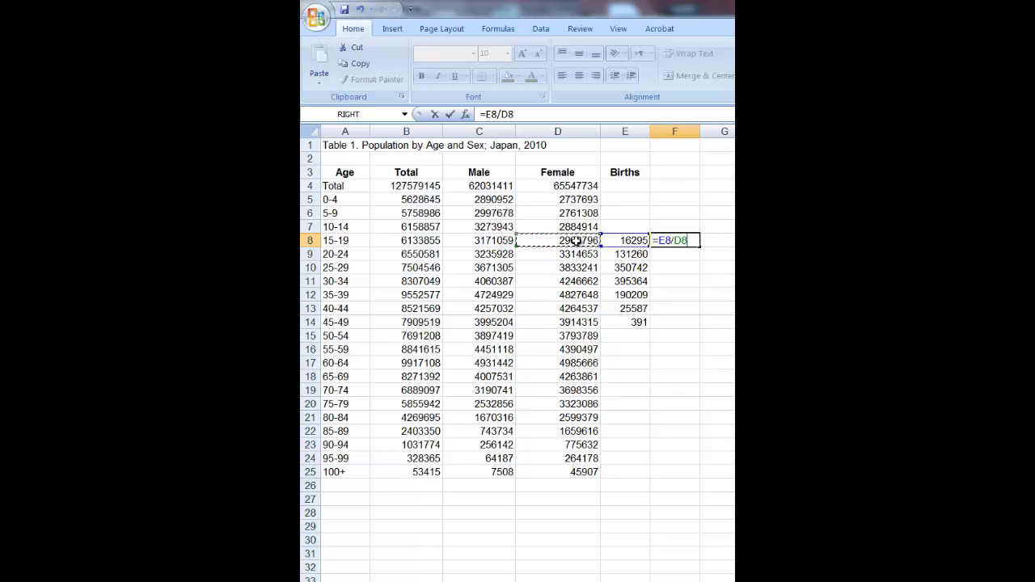
{"action": "key", "text": "Return"}
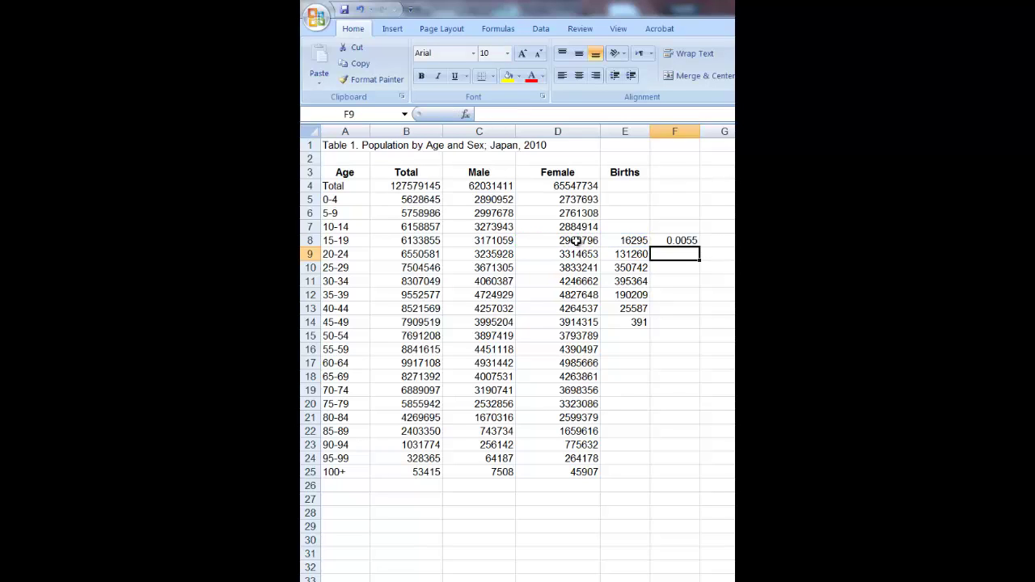
Copy the F8 birth-rate formula down to F9:F14 for the remaining age groups.
{"action": "left_click", "coordinate": [671, 243]}
{"action": "key", "text": "ctrl+c"}
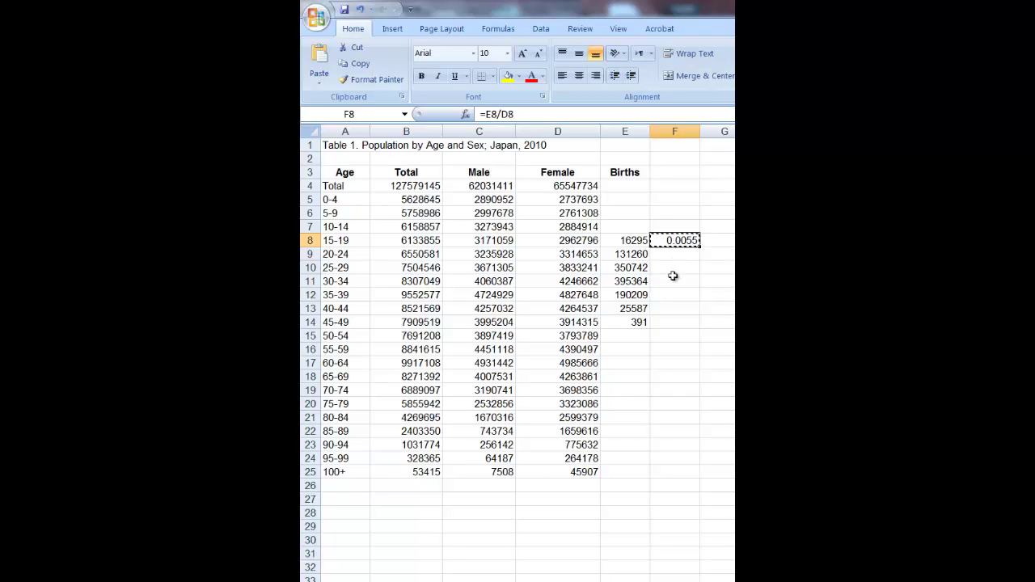
{"action": "left_click_drag", "start_coordinate": [681, 254], "coordinate": [684, 322]}
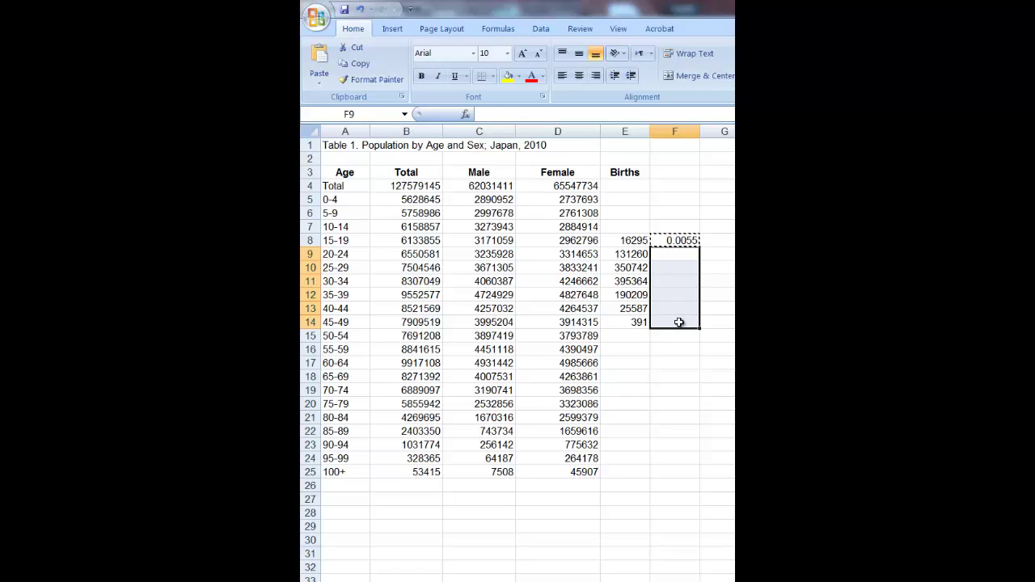
{"action": "key", "text": "ctrl+v"}
{"action": "left_click", "coordinate": [685, 338]}
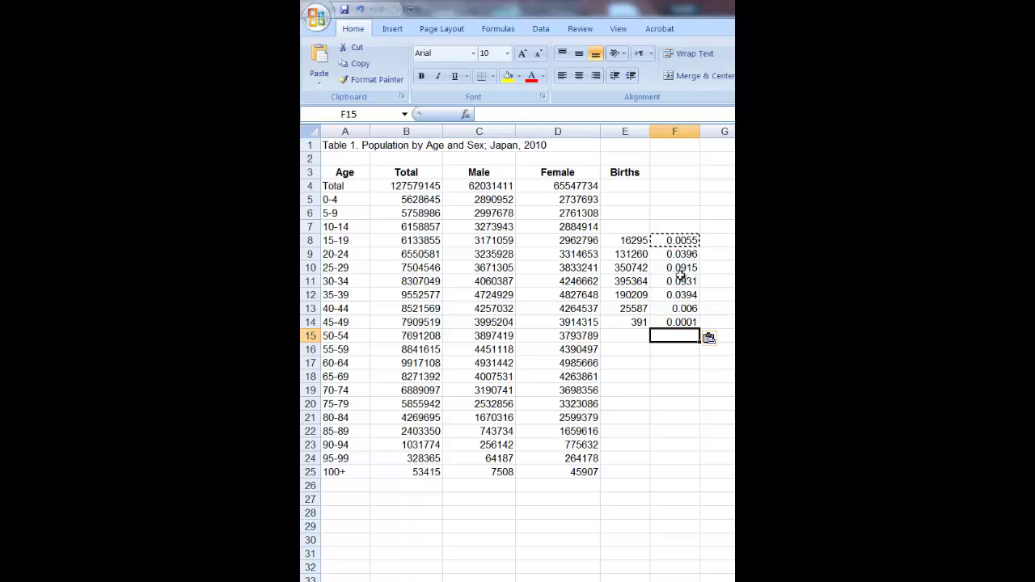
Enter =SUM(F8:F14) in F15 to total the age-specific rates, giving 0.2752.
{"action": "type", "text": "=sum"}
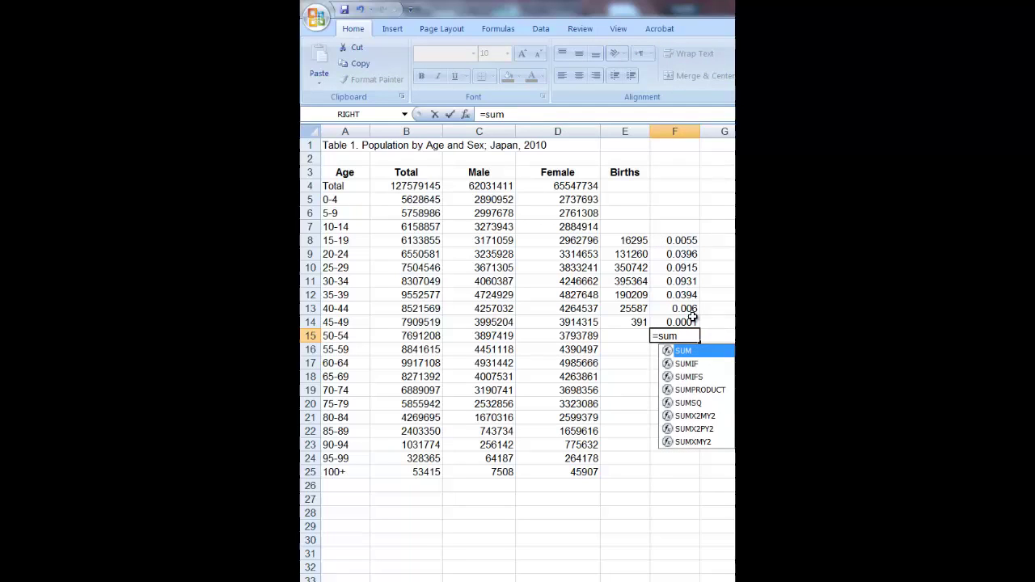
{"action": "type", "text": "("}
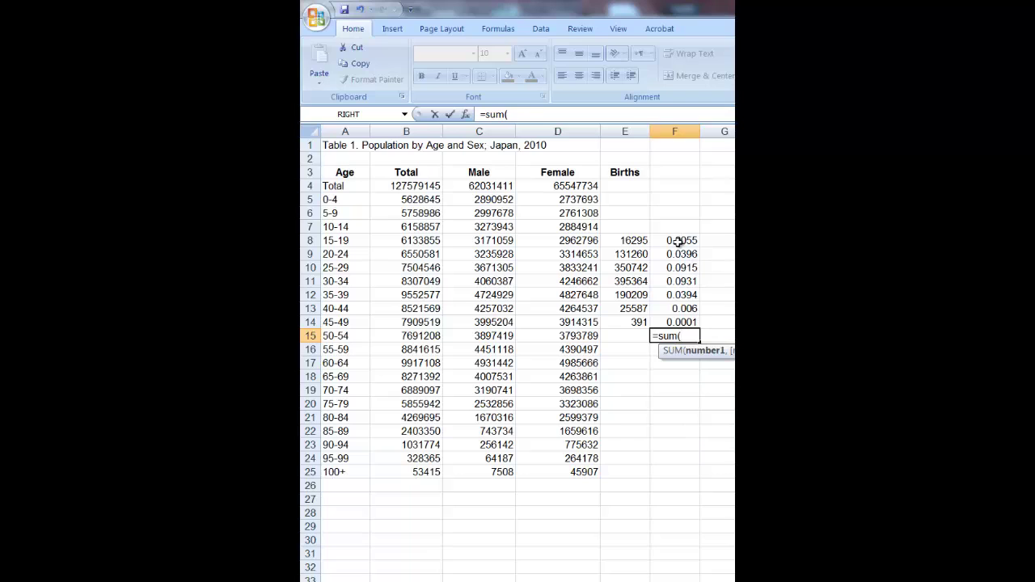
{"action": "left_click_drag", "start_coordinate": [679, 239], "coordinate": [689, 322]}
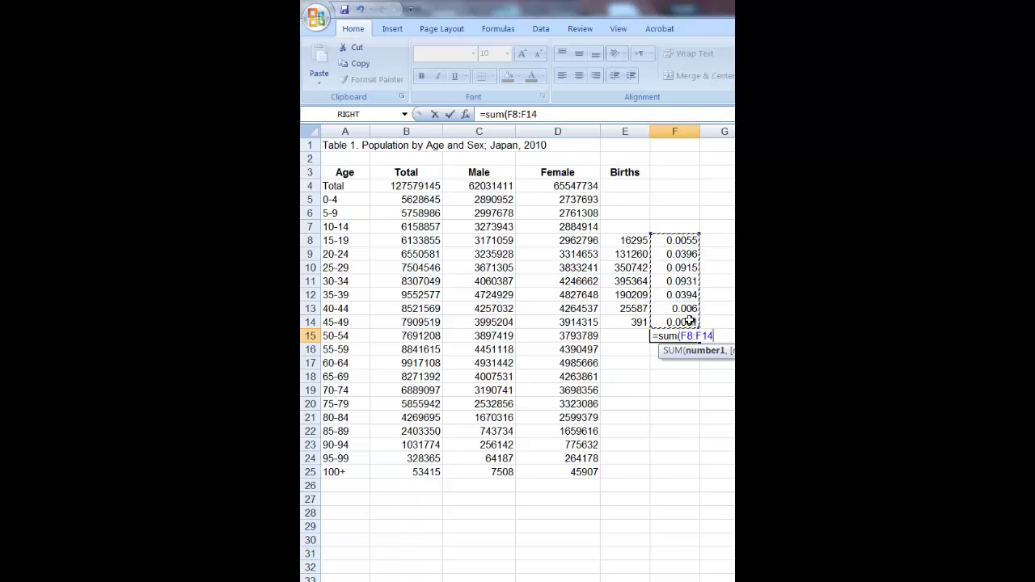
{"action": "type", "text": ")"}
{"action": "key", "text": "Return"}
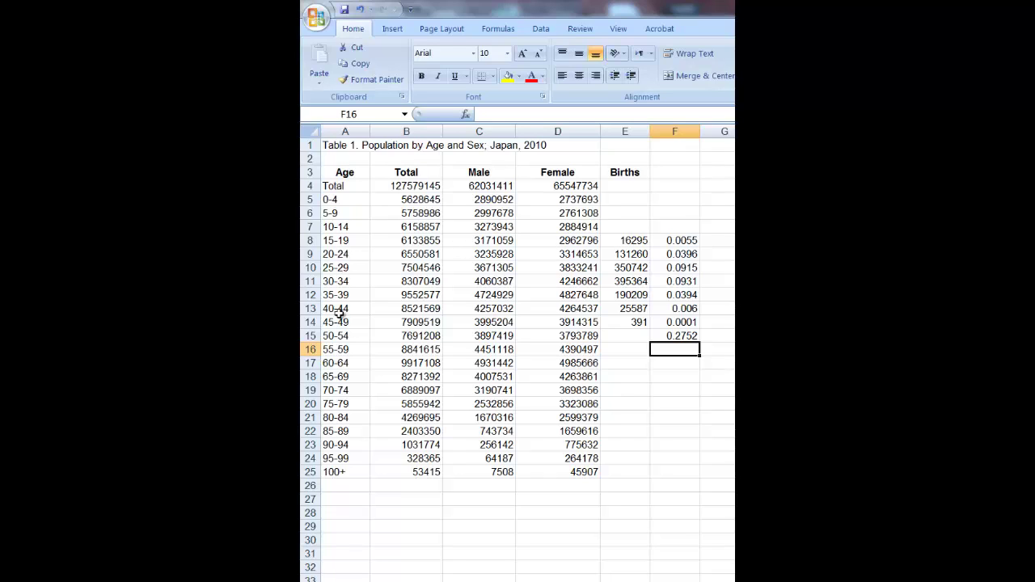
{"action": "left_click", "coordinate": [686, 335]}
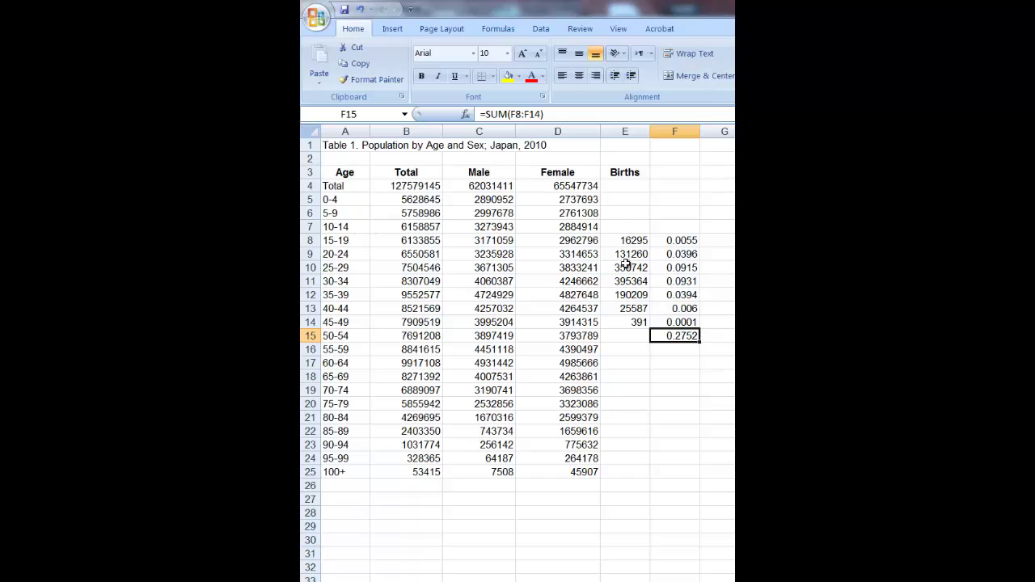
Enter =F15*5 in F16 to compute the total fertility rate.
{"action": "left_click", "coordinate": [687, 352]}
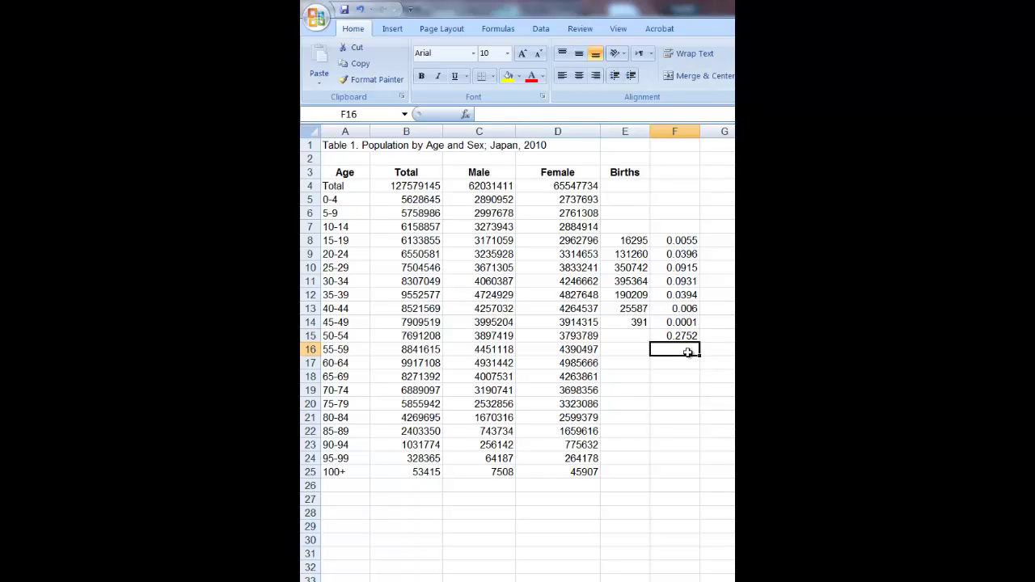
{"action": "type", "text": "="}
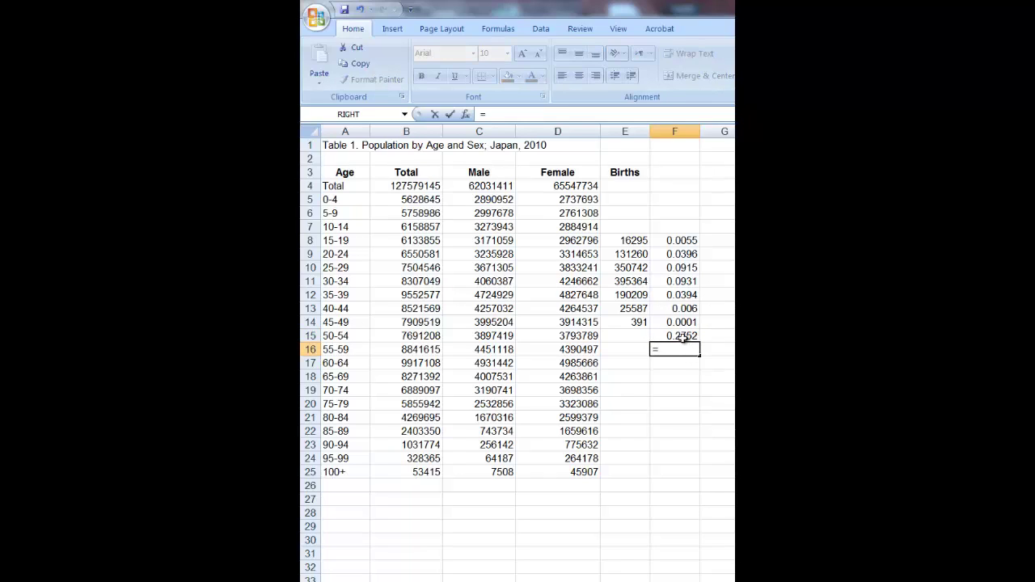
{"action": "left_click", "coordinate": [682, 338]}
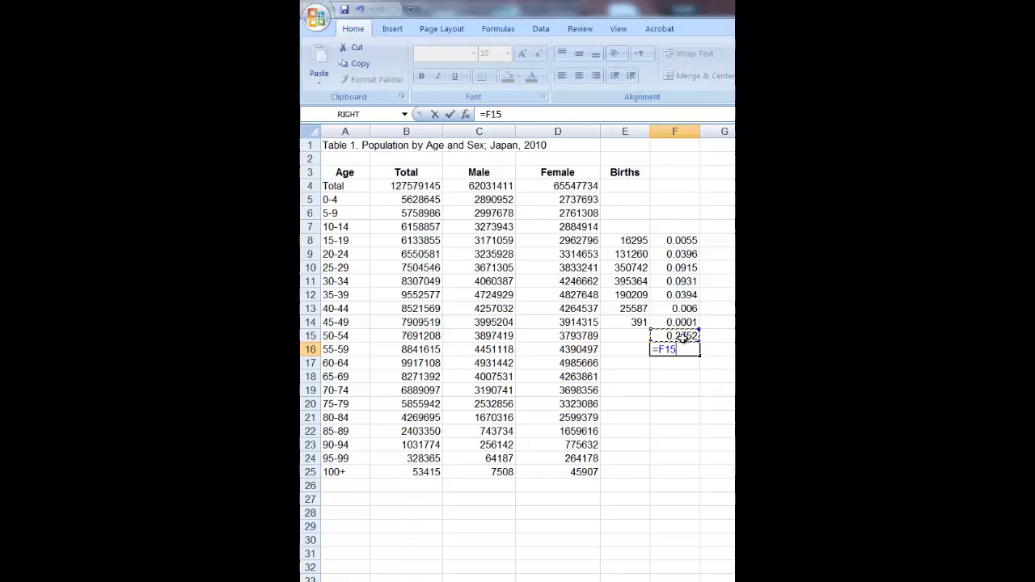
{"action": "type", "text": "*"}
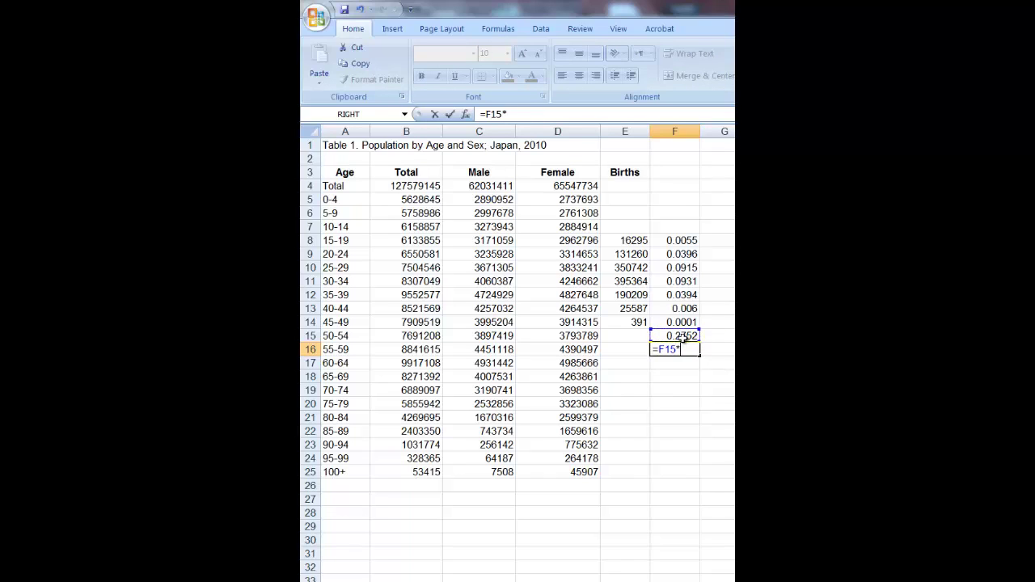
{"action": "type", "text": "5"}
{"action": "key", "text": "Return"}
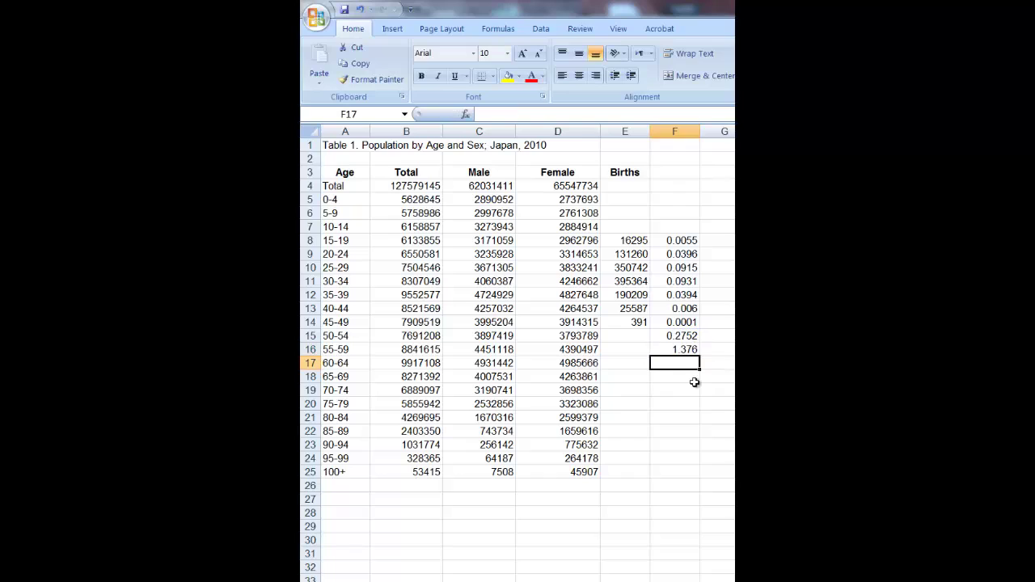
Show F16 with one fewer decimal place so it reads 1.38.
{"action": "left_click", "coordinate": [670, 349]}
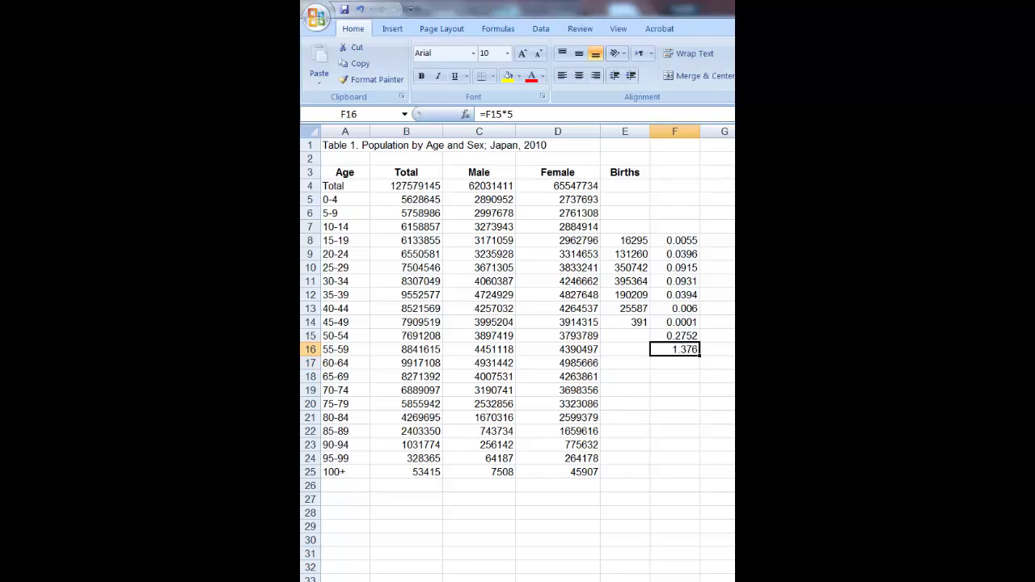
{"action": "key", "text": "alt+h"}
{"action": "key", "text": "9"}
Copy column F from the Japan sheet into column F of the United States 2013 sheet, giving 2.01.
{"action": "left_click", "coordinate": [673, 131]}
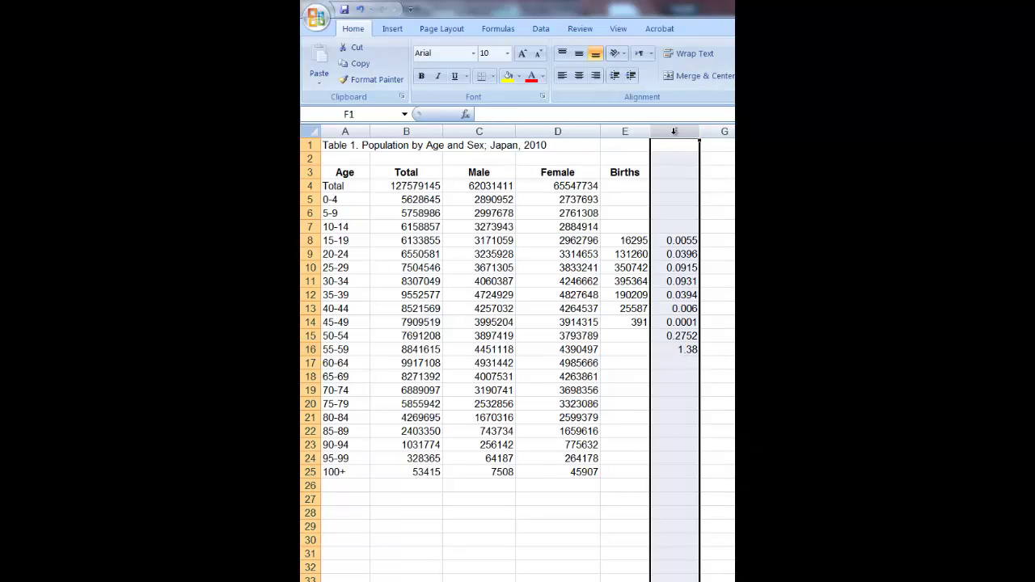
{"action": "key", "text": "ctrl+c"}
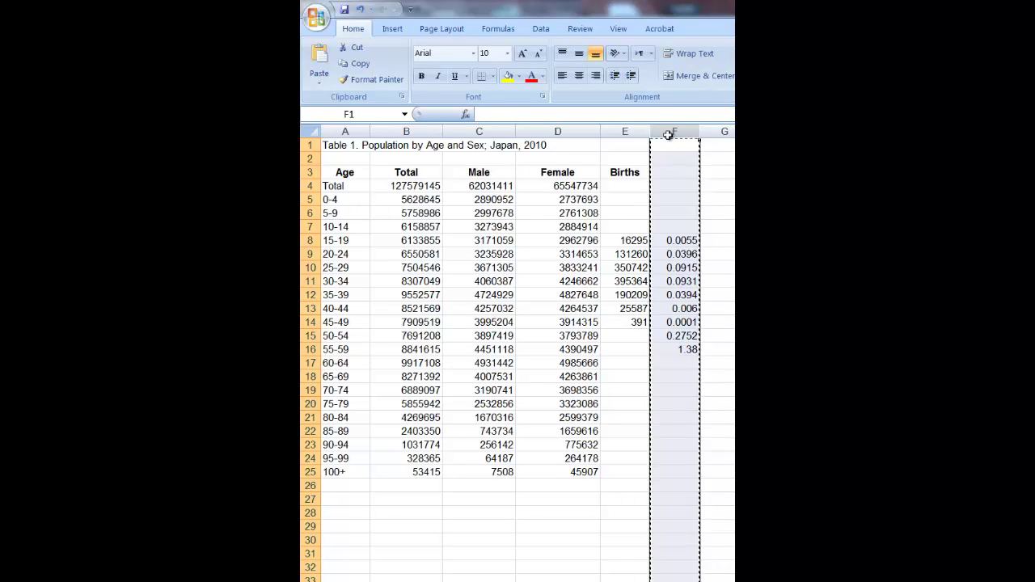
{"action": "key", "text": "ctrl+Page_Down"}
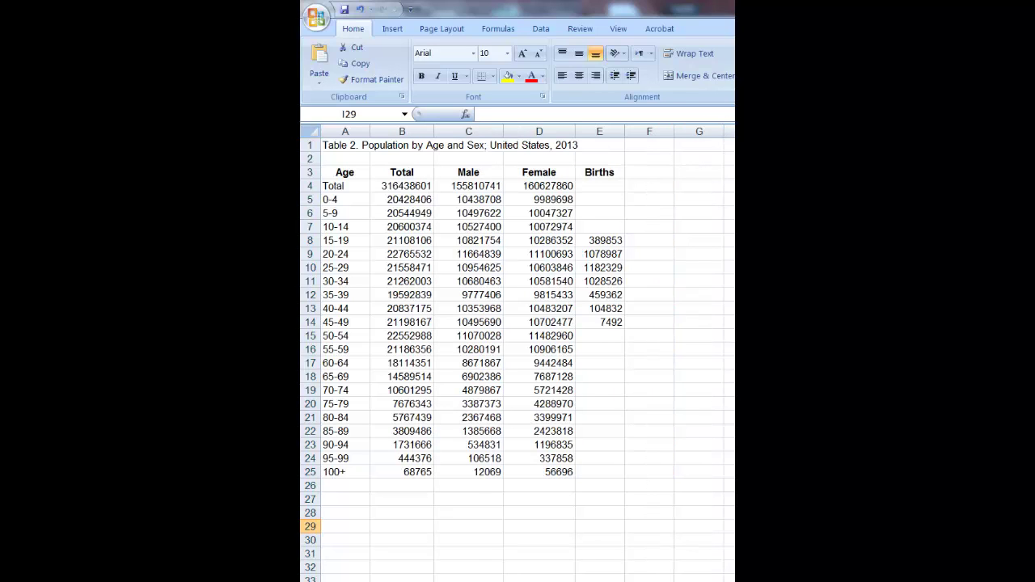
{"action": "left_click", "coordinate": [649, 132]}
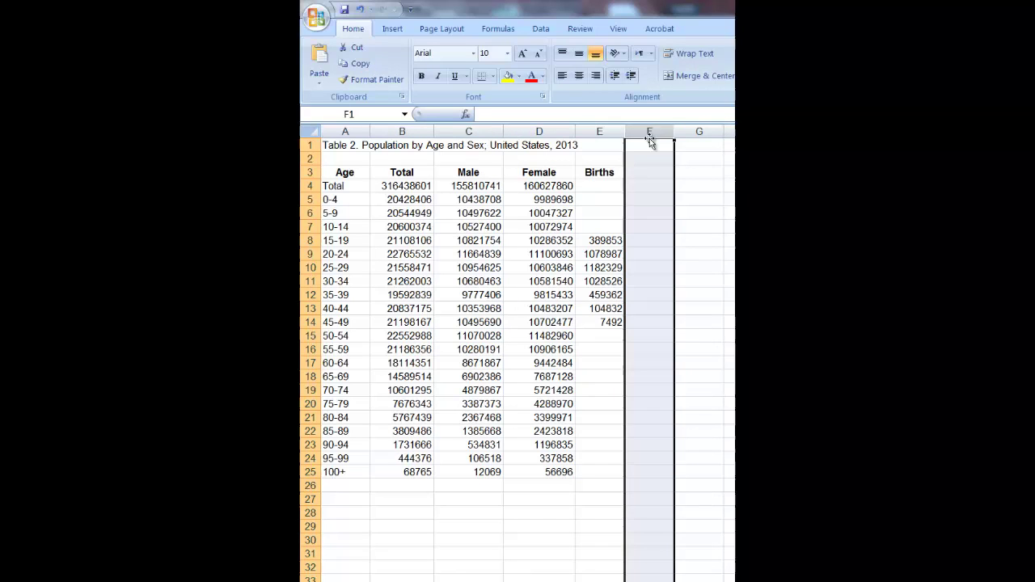
{"action": "key", "text": "ctrl+v"}
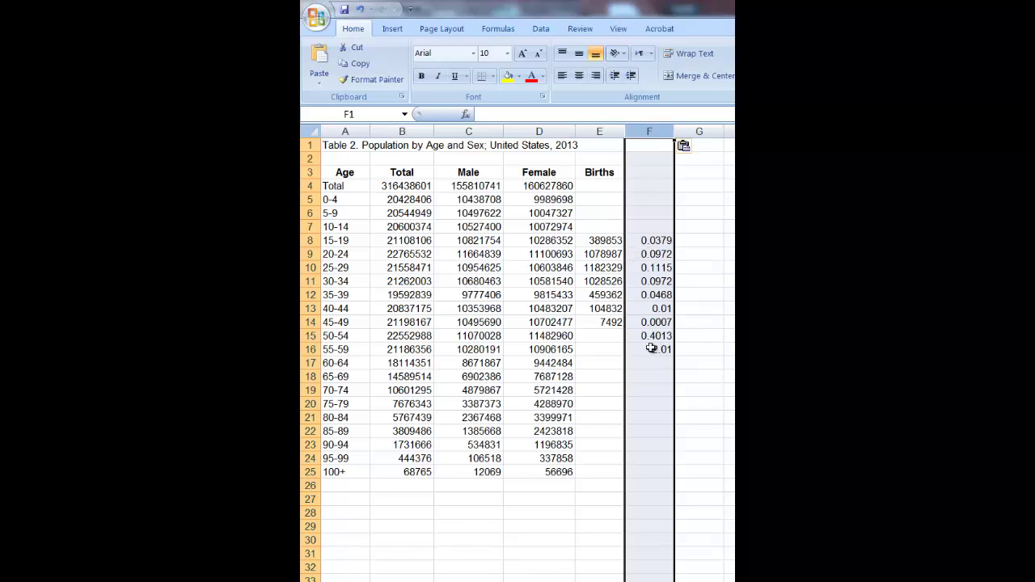
{"action": "left_click", "coordinate": [694, 349]}
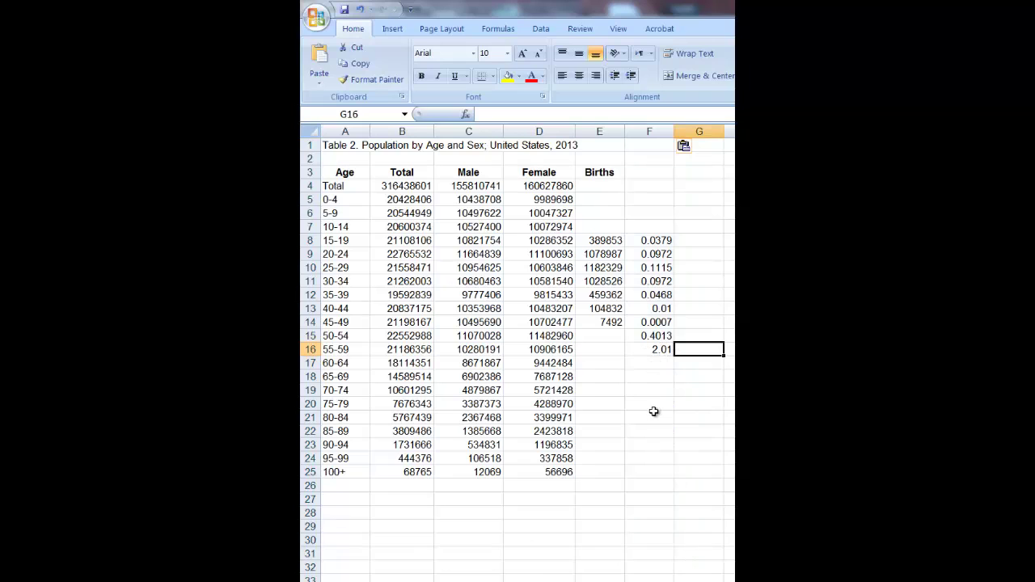
Paste the column F calculations into the Uganda 2010 sheet, giving 6.31, then go back to Japan.
{"action": "key", "text": "ctrl+Page_Down"}
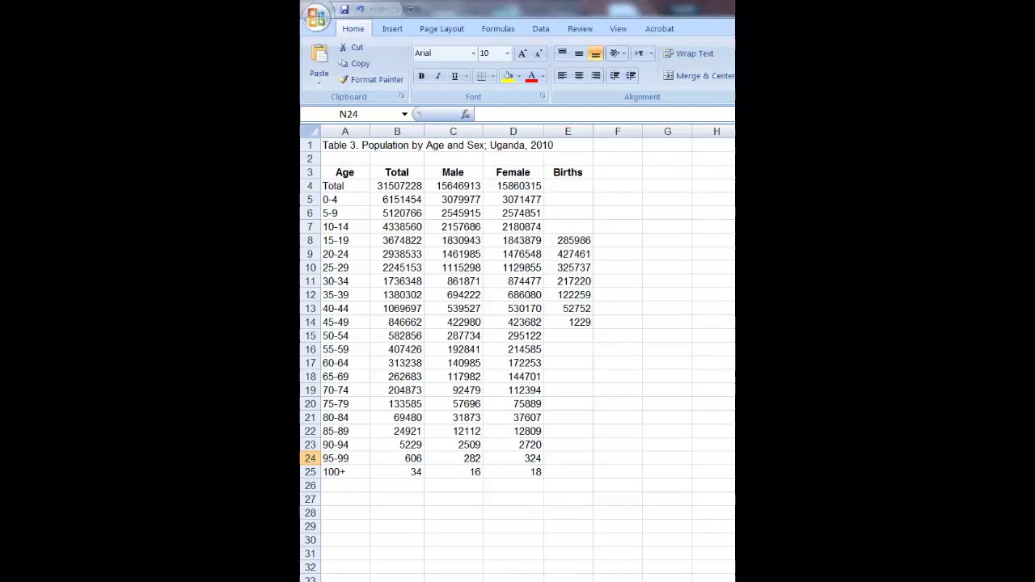
{"action": "left_click", "coordinate": [619, 131]}
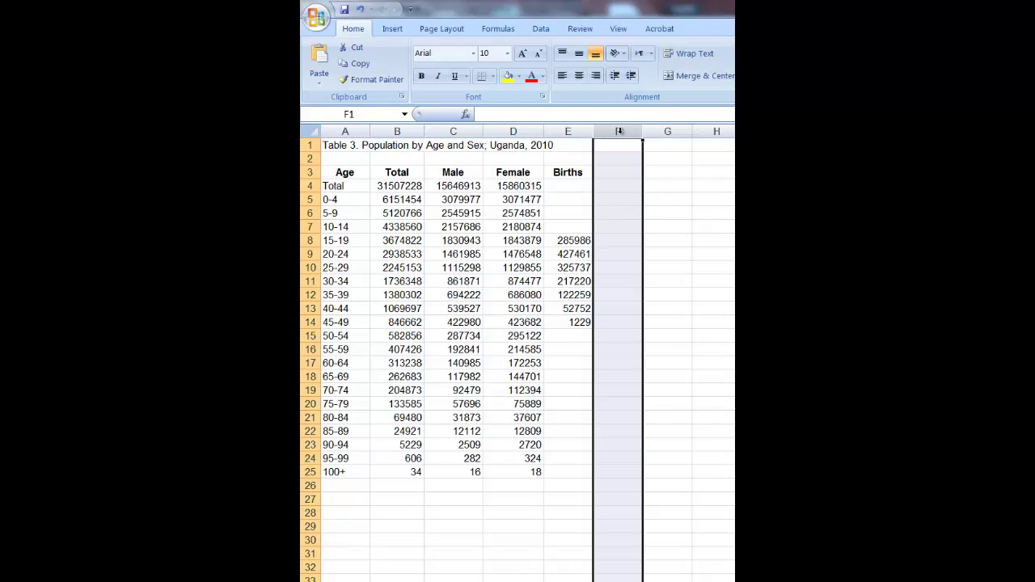
{"action": "key", "text": "ctrl+v"}
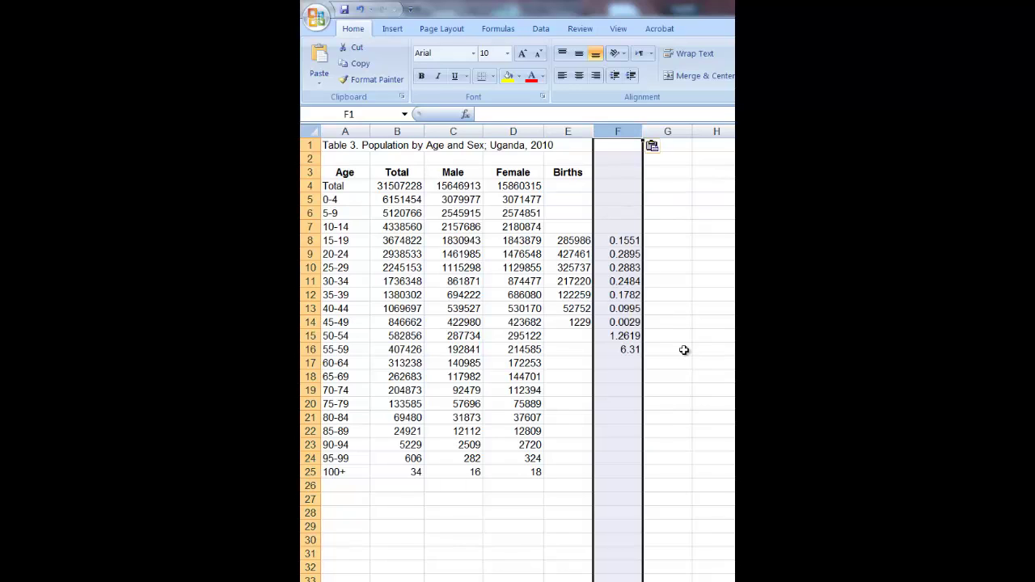
{"action": "left_click", "coordinate": [688, 378]}
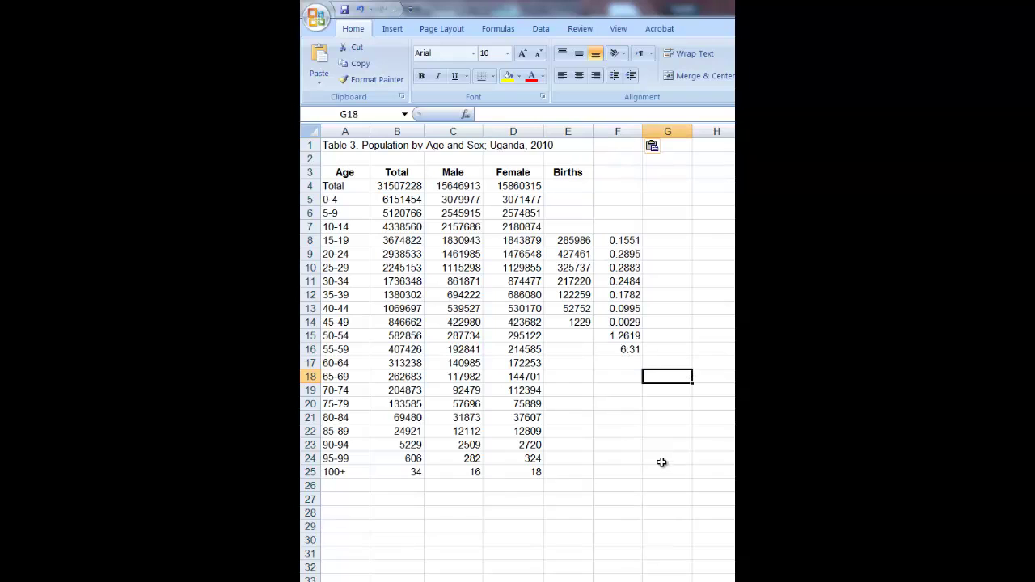
{"action": "key", "text": "ctrl+Page_Up"}
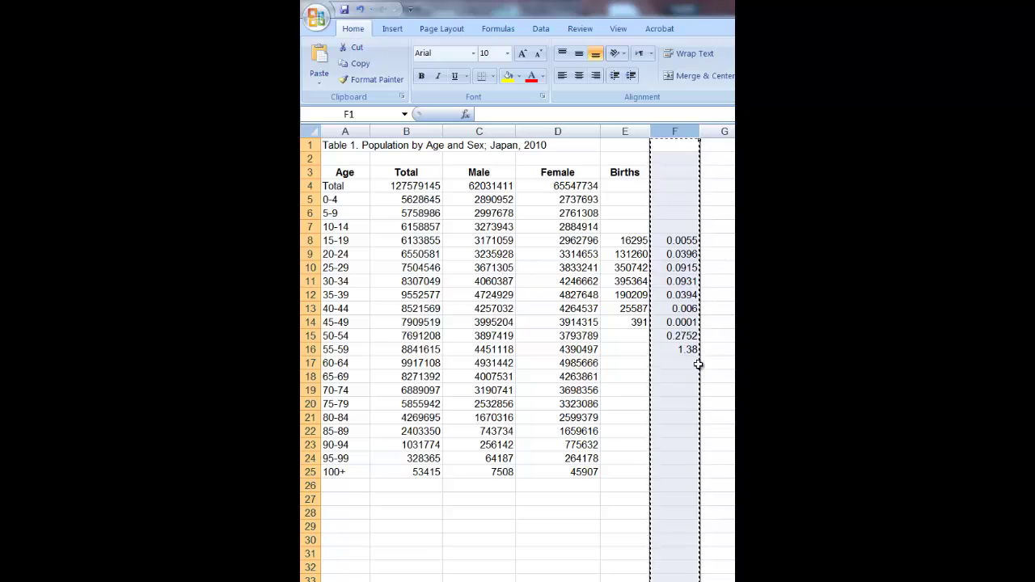
{"action": "left_click_drag", "start_coordinate": [752, 445], "coordinate": [752, 431]}
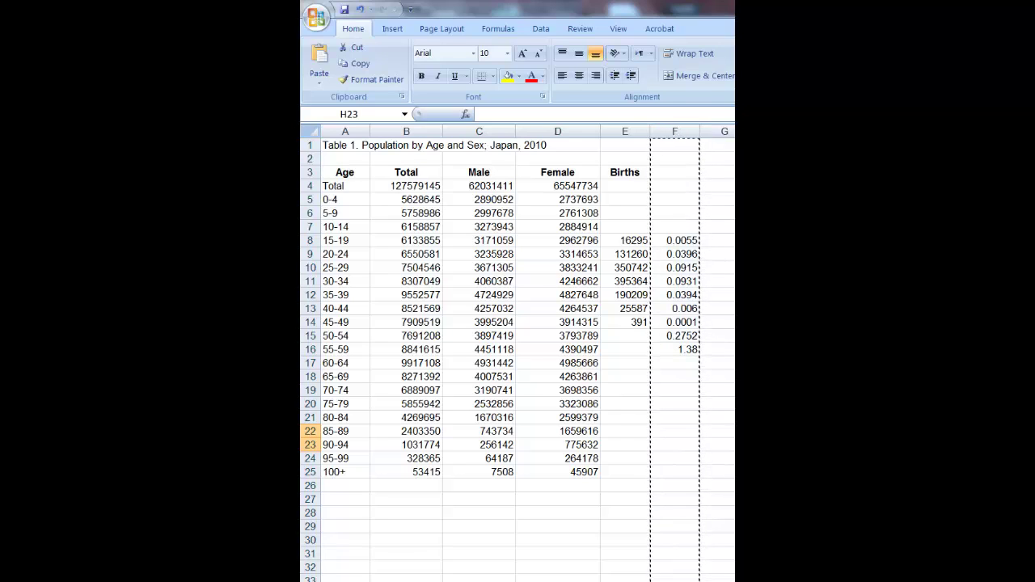